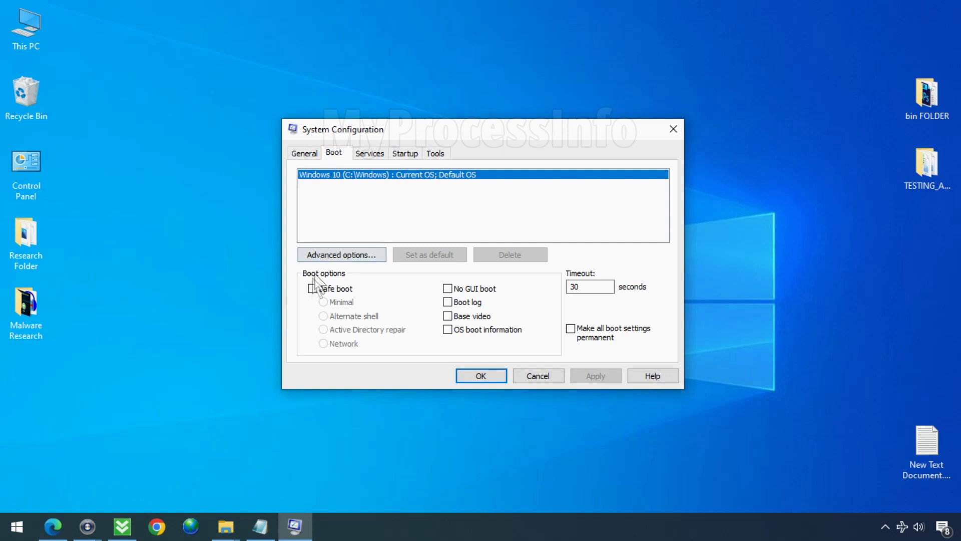
Step: Enable Safe boot with the Minimal option in the boot settings, apply the change and restart the computer
left_click(313, 289)
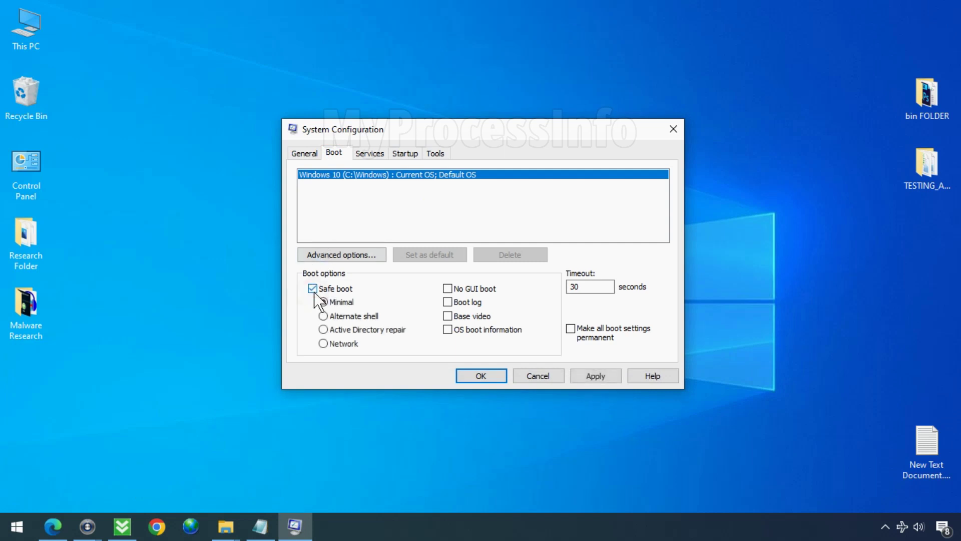
left_click(595, 376)
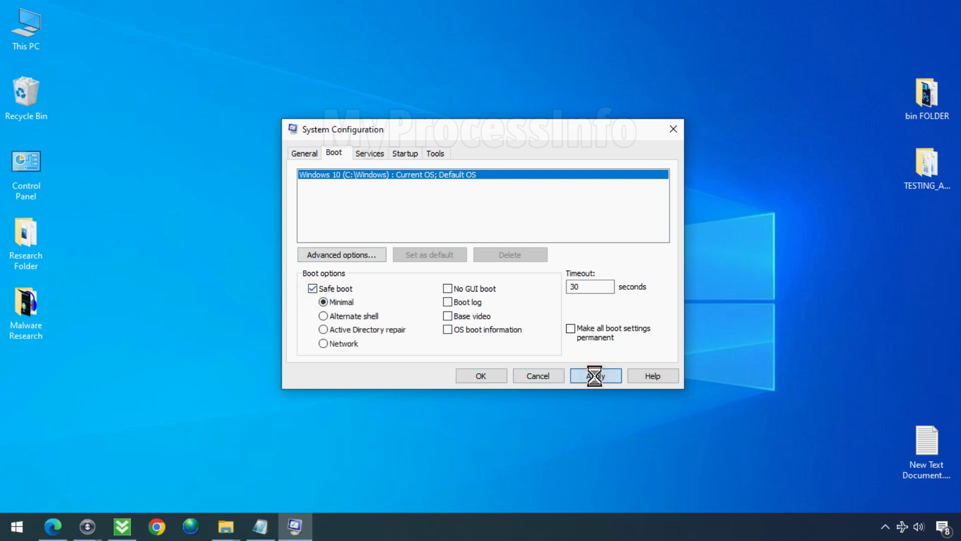
left_click(487, 373)
left_click(434, 289)
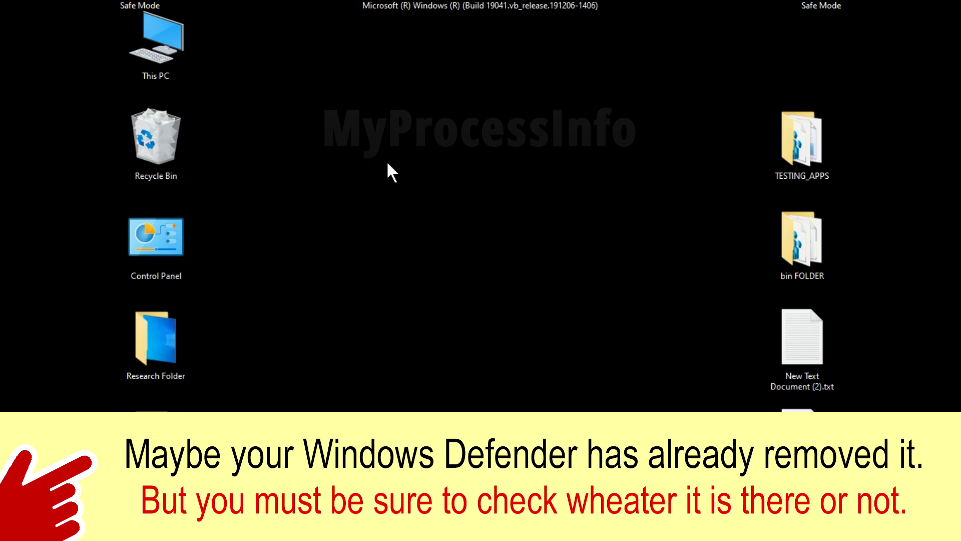
Step: Browse in a maximized This PC window to the Steam_dll folder inside Games files on the Softwares (G:) drive
double_click(163, 53)
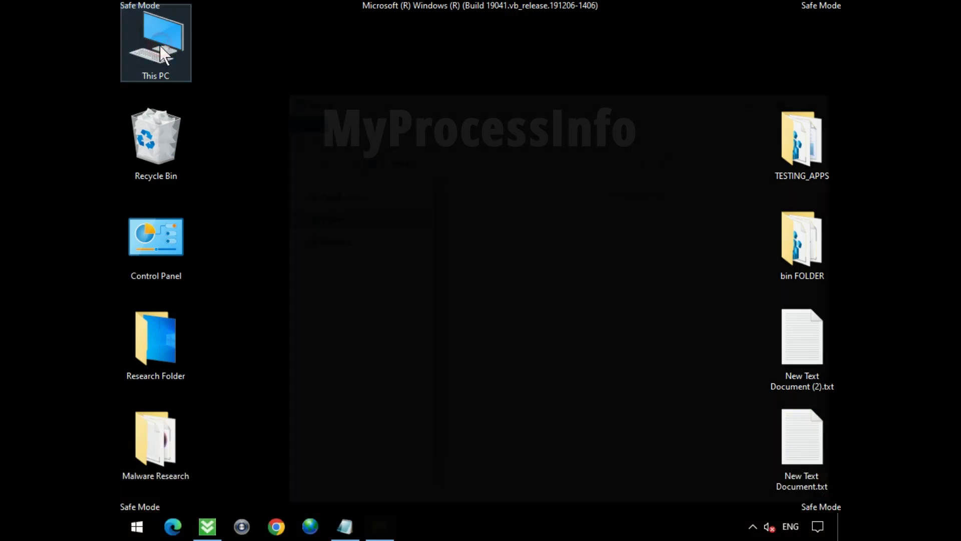
left_click(528, 104)
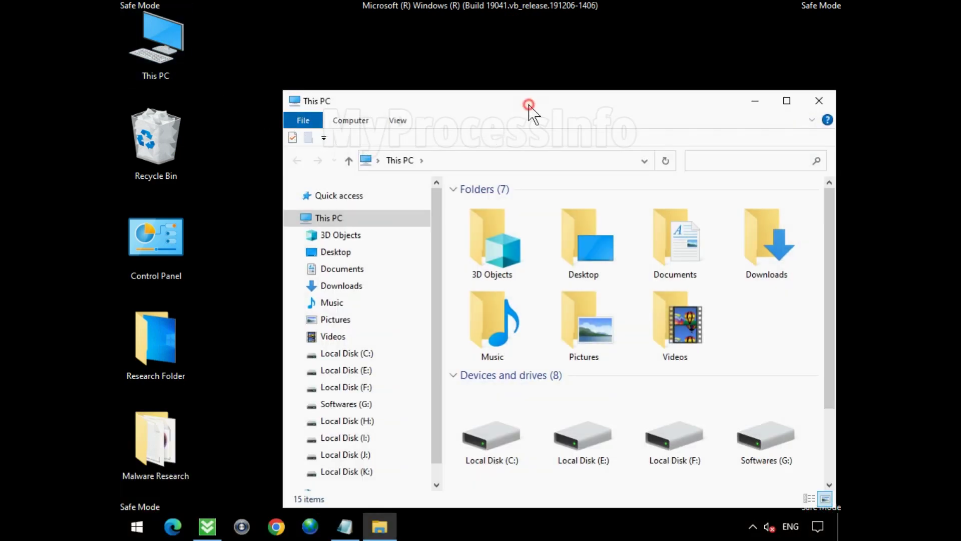
left_click(529, 104)
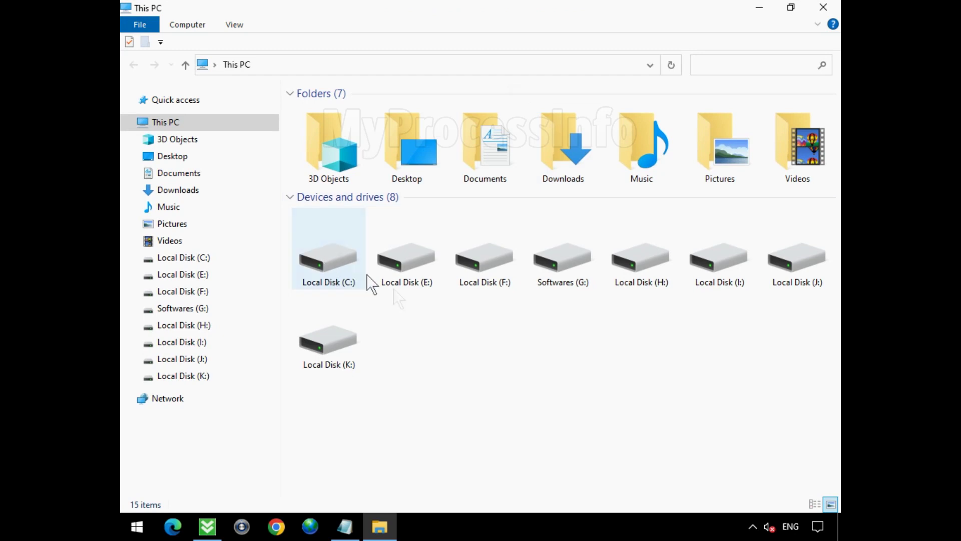
left_click(569, 265)
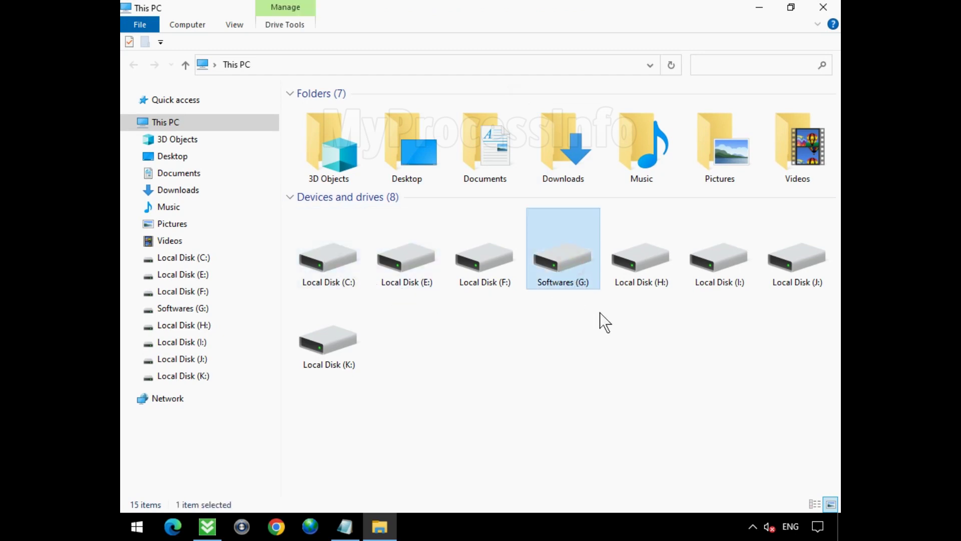
double_click(561, 256)
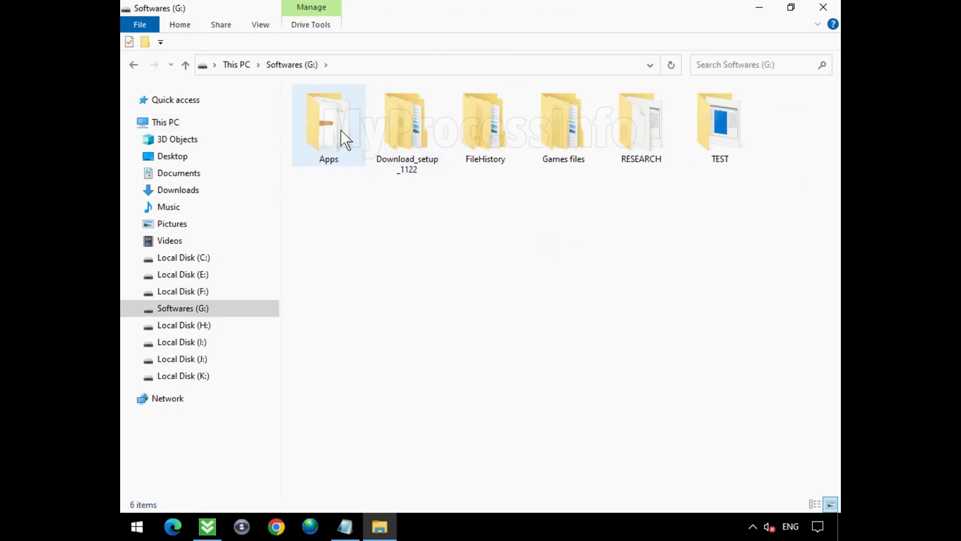
double_click(543, 131)
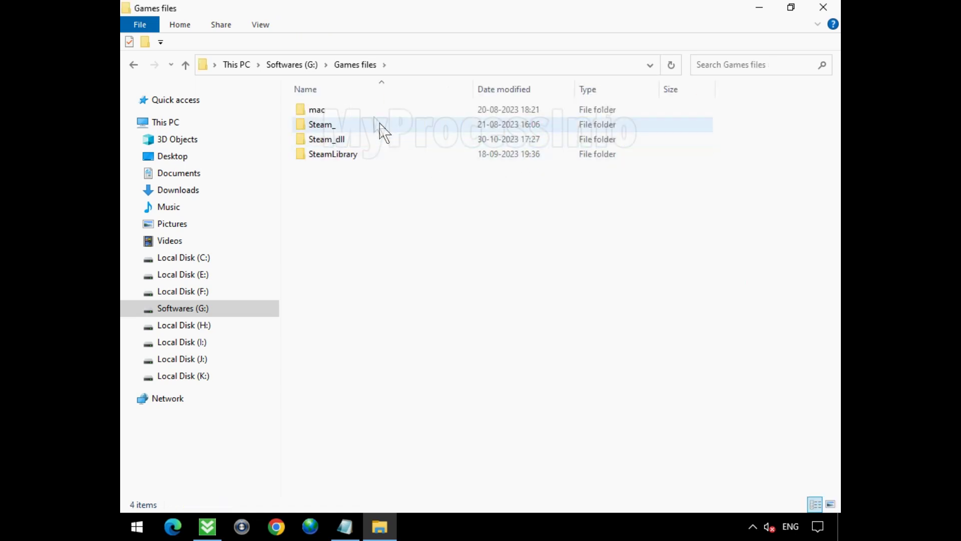
left_click(382, 141)
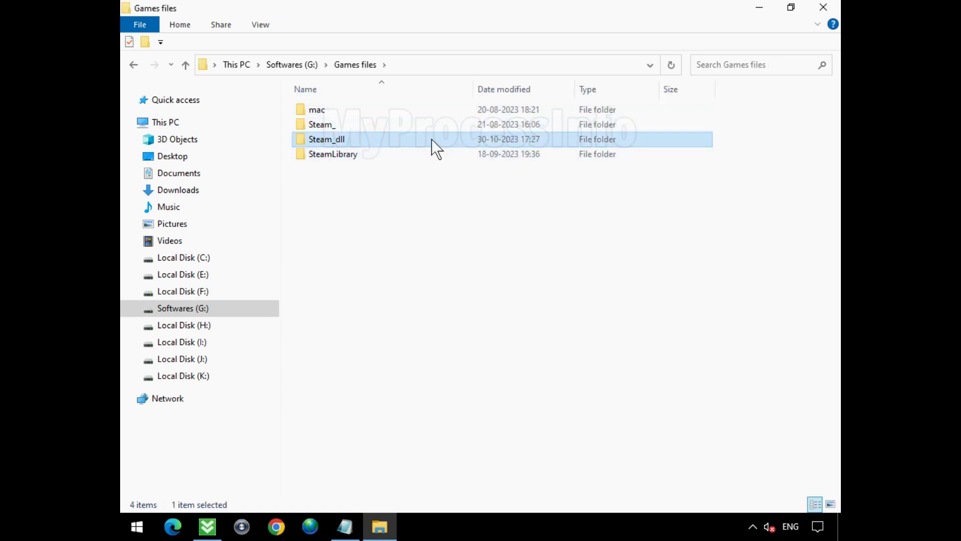
double_click(431, 140)
Step: Delete the steam69.dll file and bring up the available actions for its parent Steam_dll folder
left_click(345, 110)
right_click(380, 111)
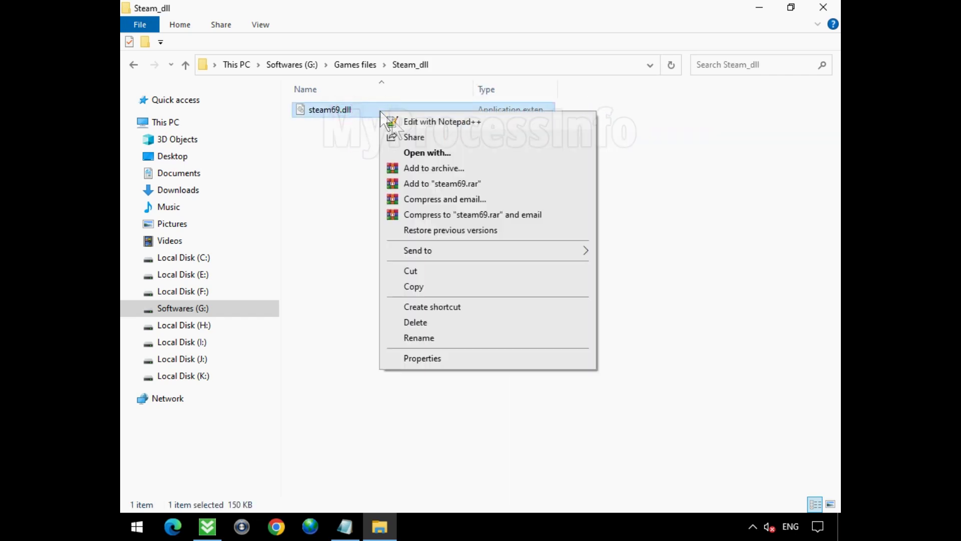
left_click(554, 326)
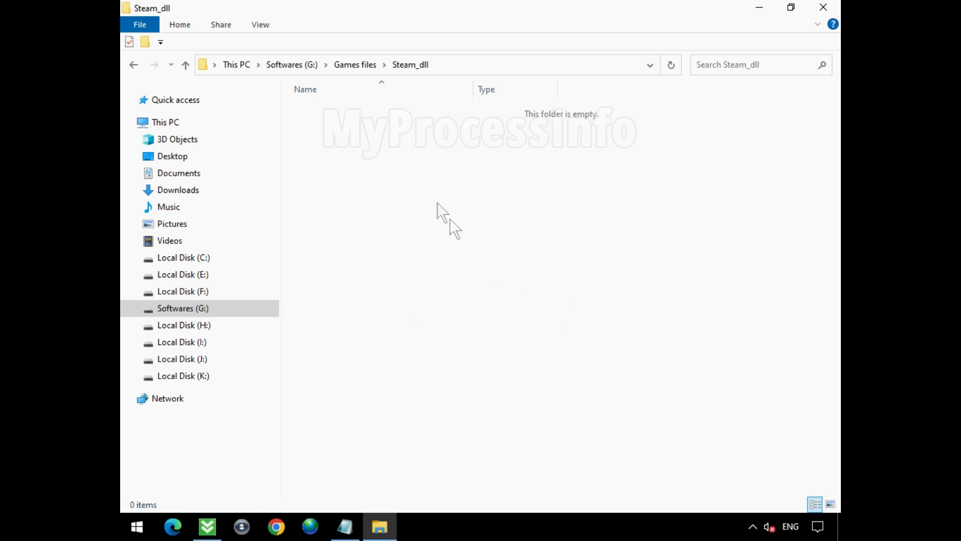
left_click(134, 67)
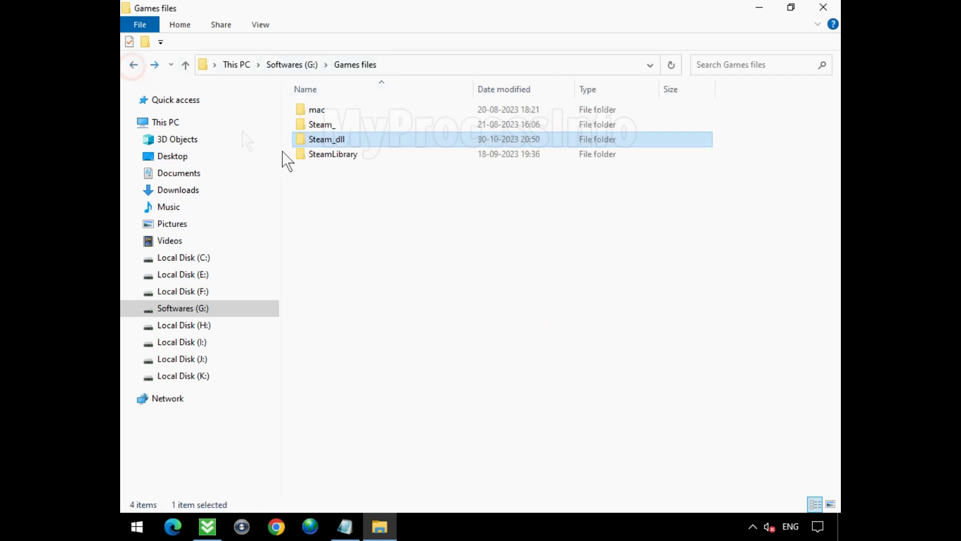
right_click(400, 142)
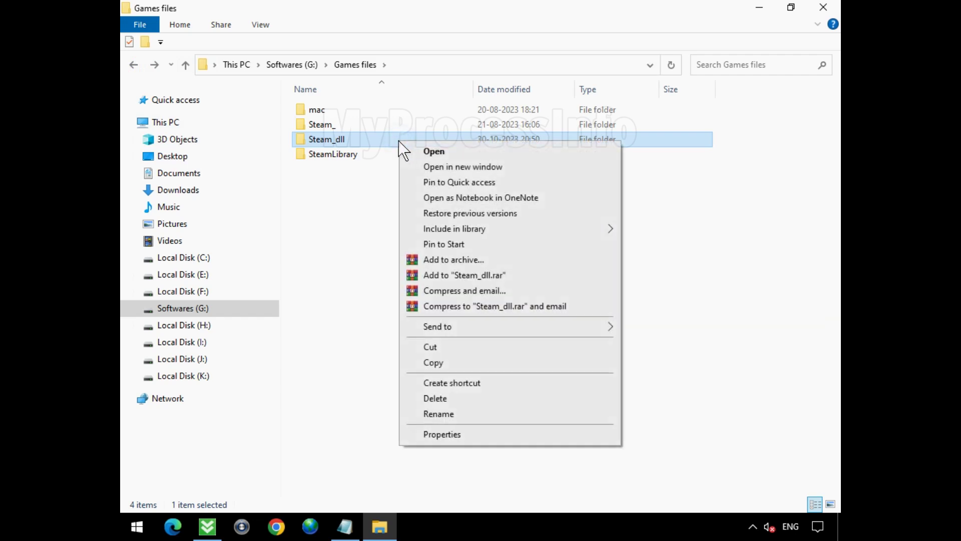
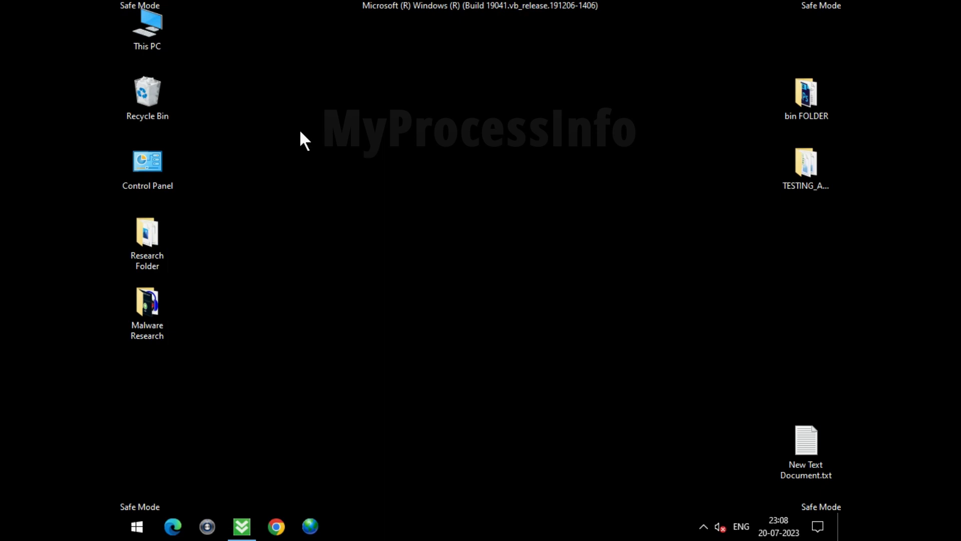
Step: Open the ProgramData folder on Local Disk (C:) in a maximized File Explorer window
double_click(161, 23)
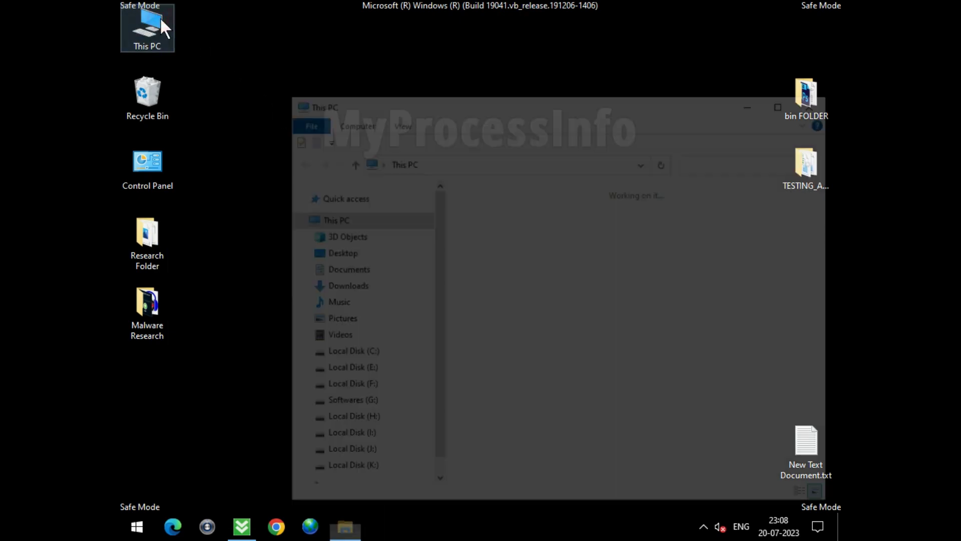
left_click(380, 353)
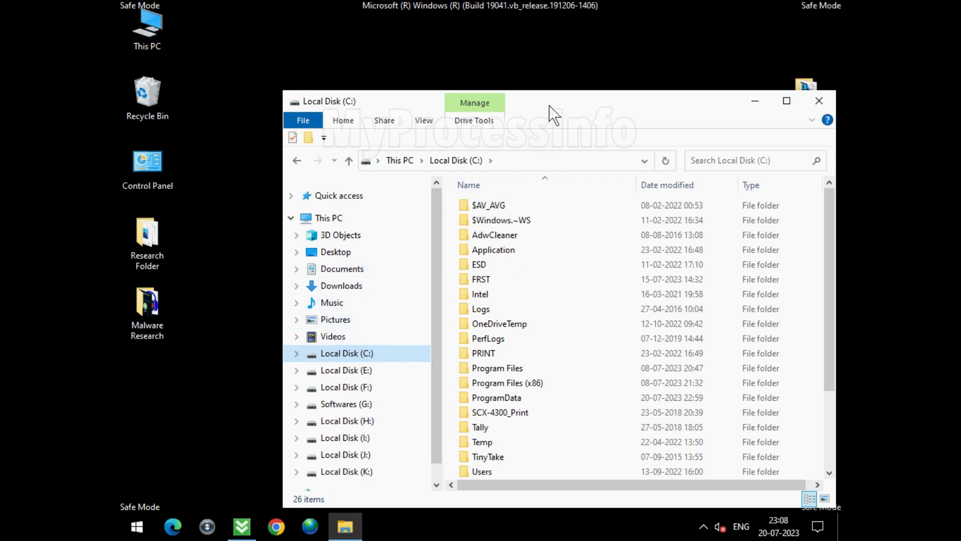
double_click(549, 105)
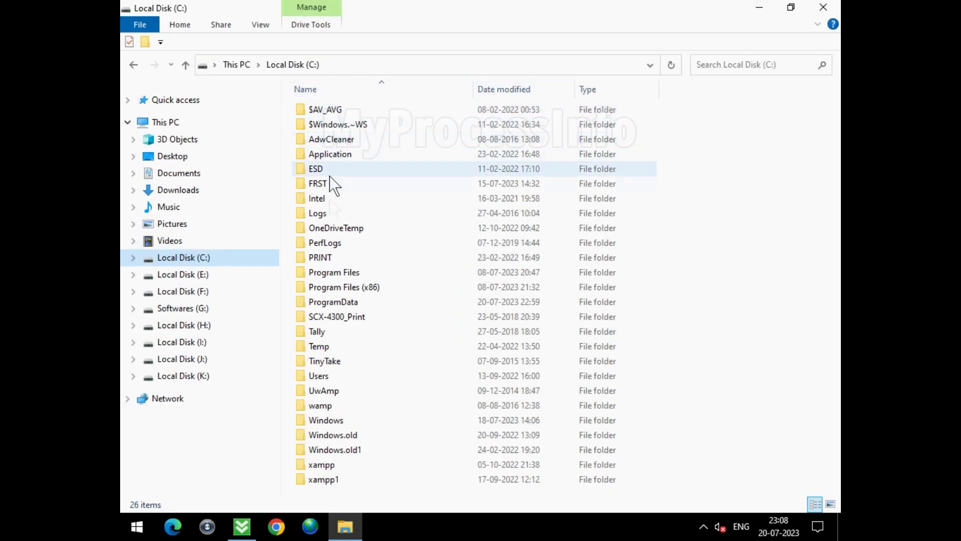
left_click(429, 302)
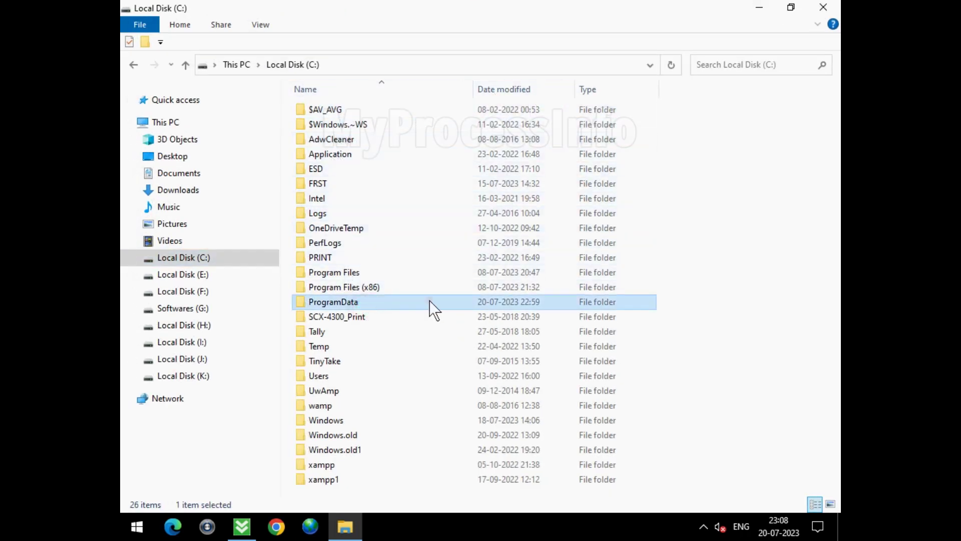
double_click(431, 303)
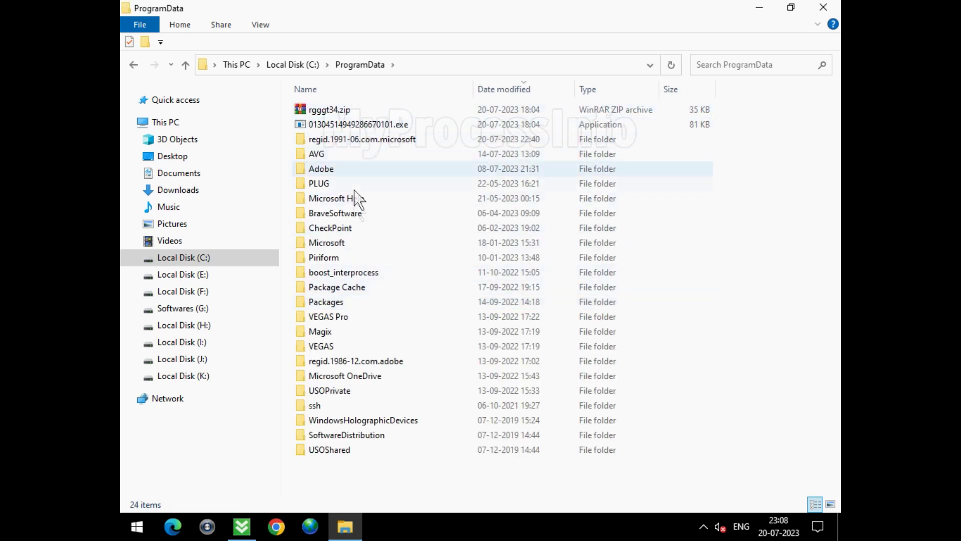
Step: Open the Windows Defender folder inside the Microsoft folder of ProgramData
left_click(353, 241)
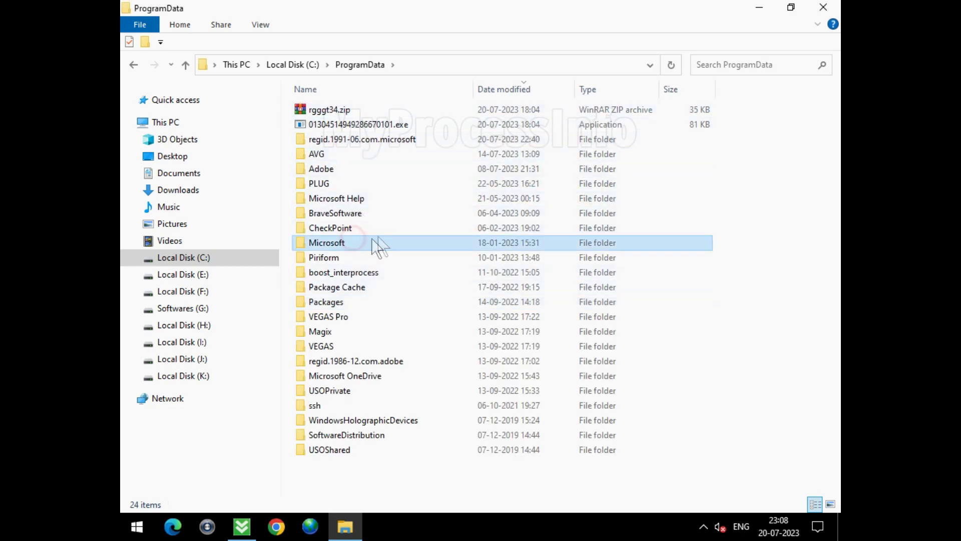
double_click(414, 240)
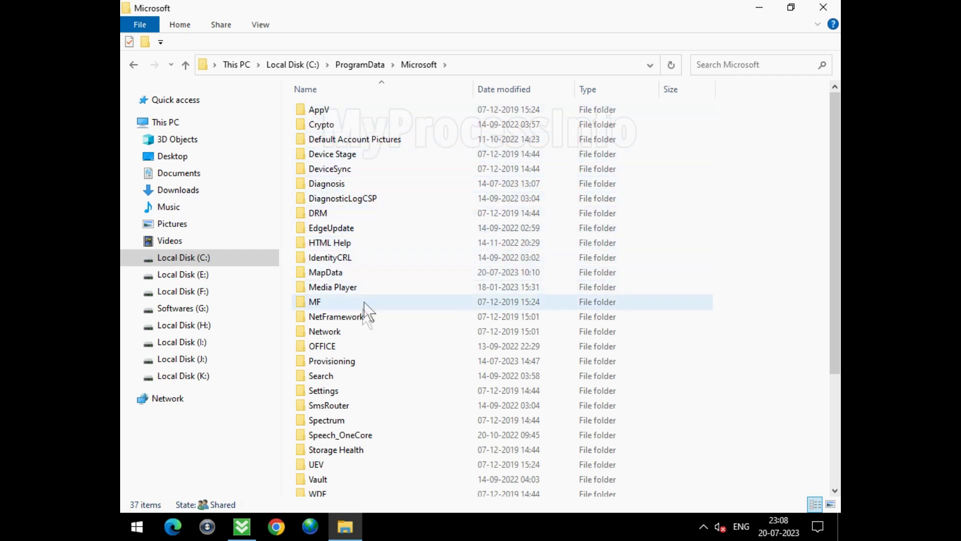
scroll(343, 441, "down", 2)
scroll(343, 441, "down", 1)
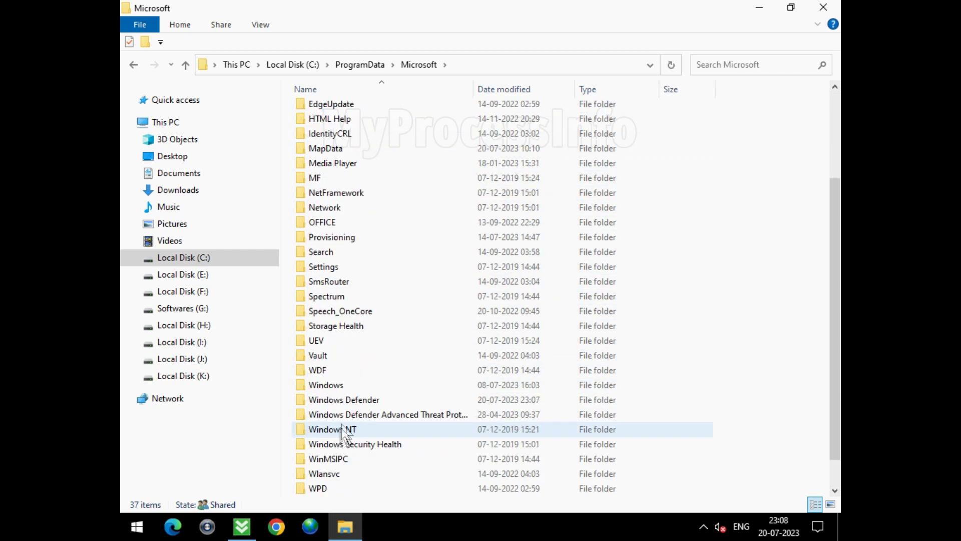
left_click(399, 399)
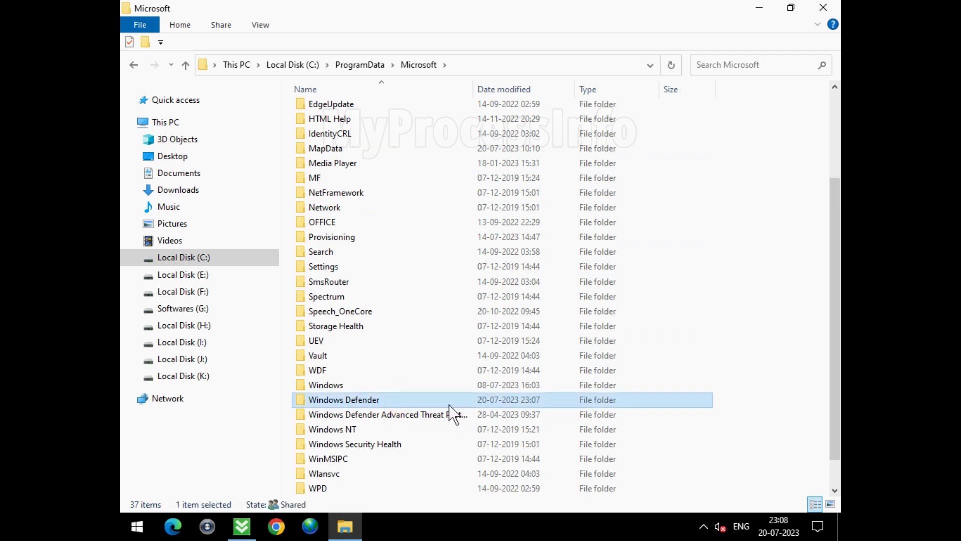
double_click(454, 400)
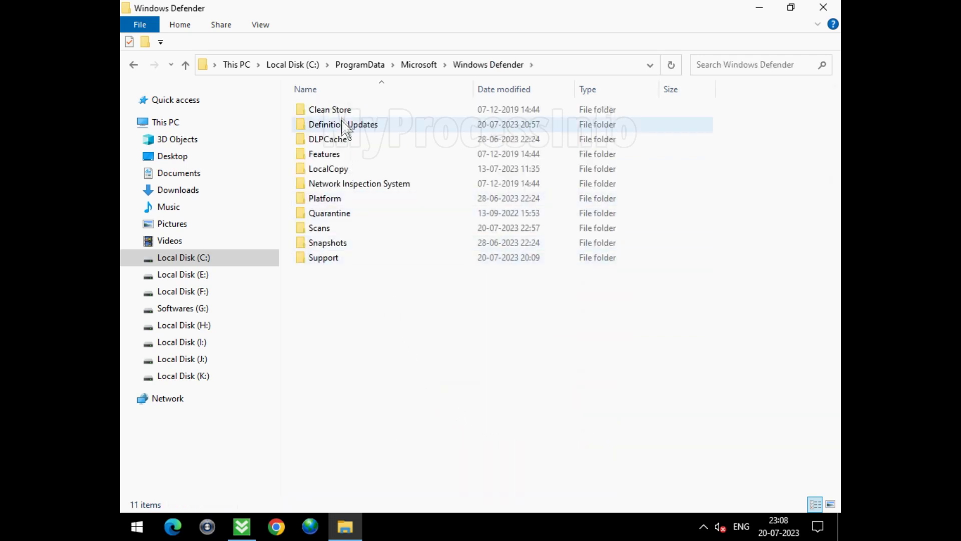
Step: Delete the Quarantine folder from the Windows Defender folder
left_click(347, 215)
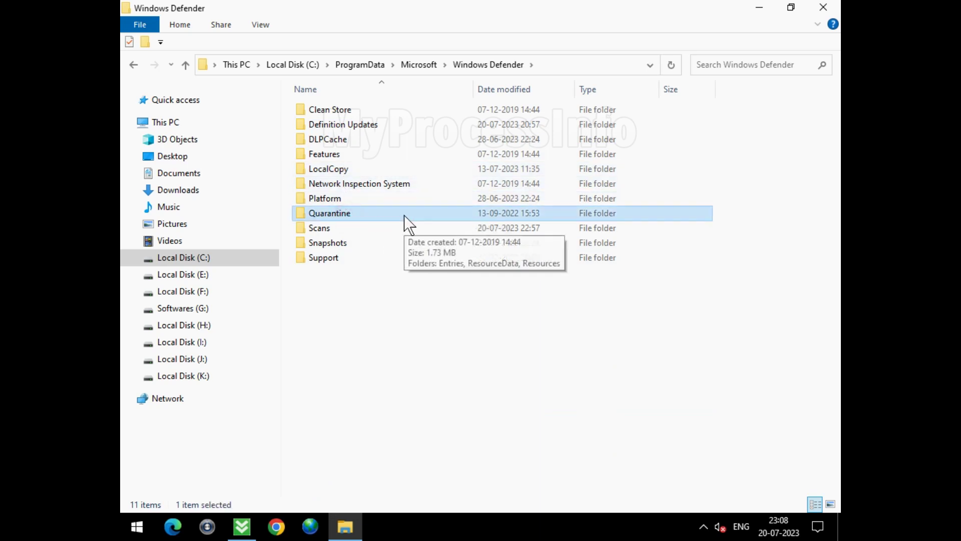
right_click(407, 224)
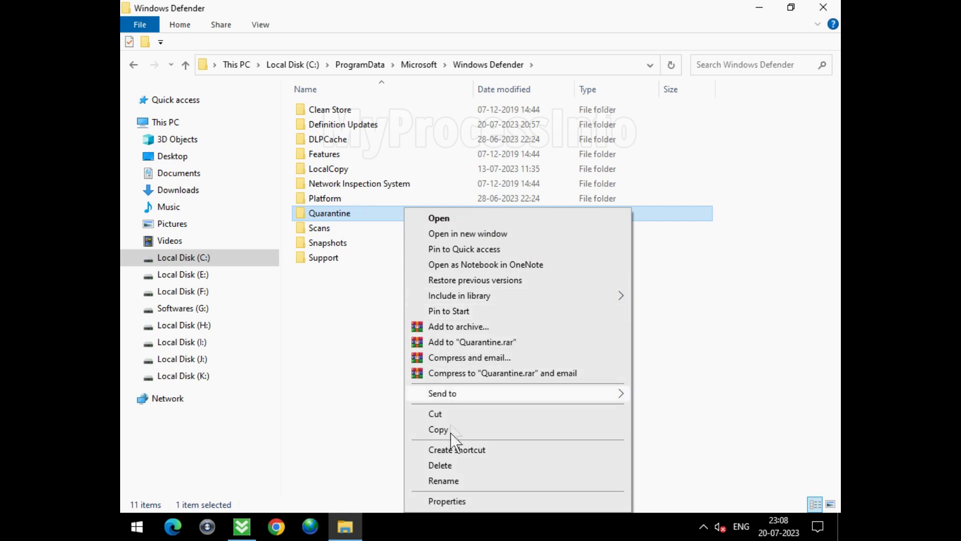
left_click(451, 464)
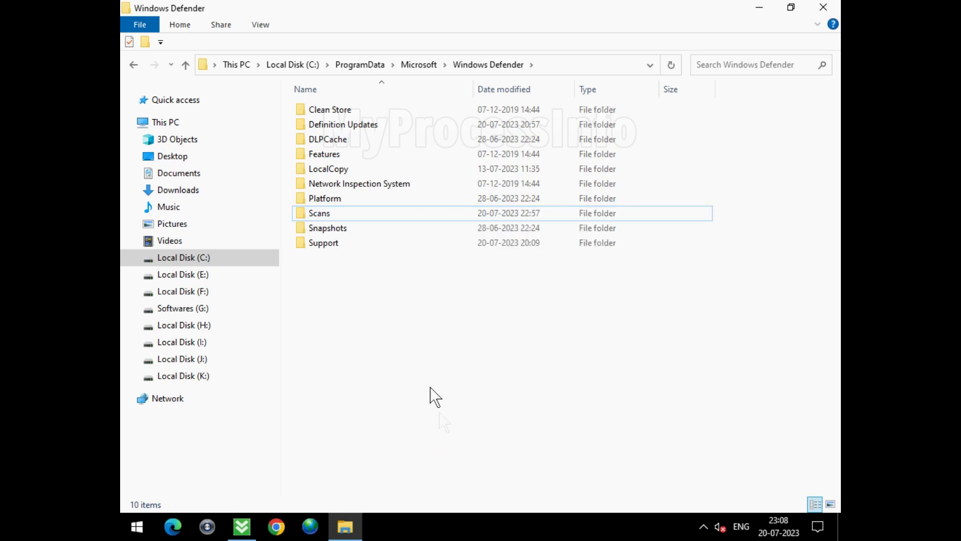
Step: Open the History folder inside Scans and select its Results folder
double_click(363, 214)
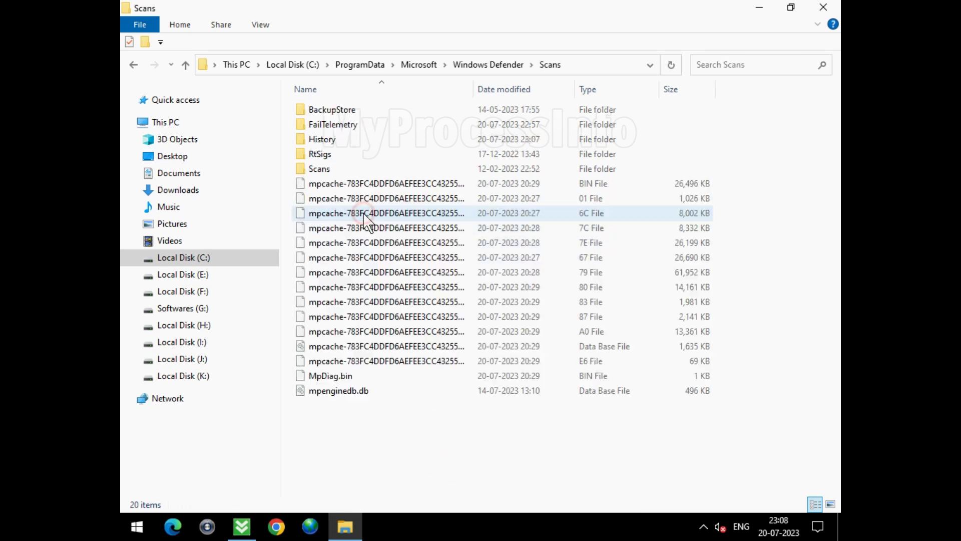
double_click(354, 139)
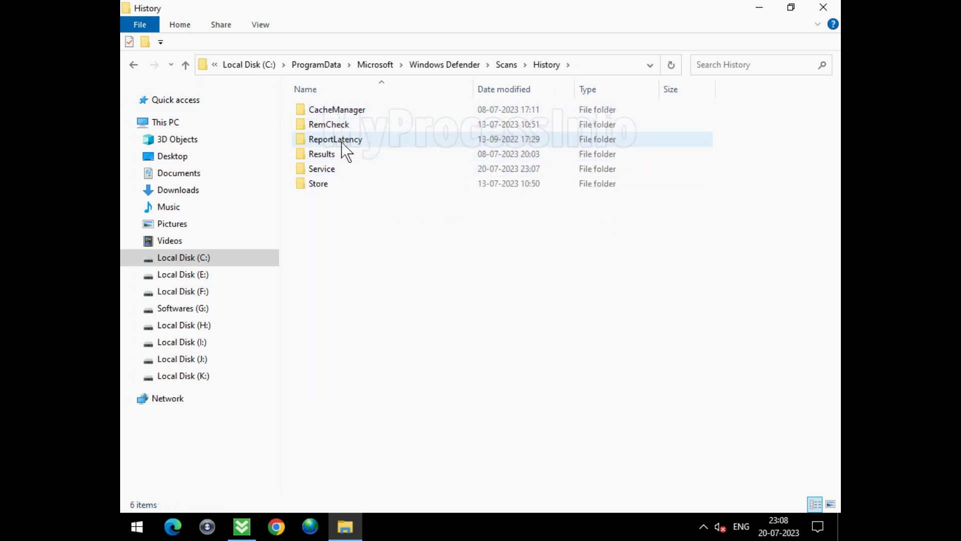
right_click(350, 153)
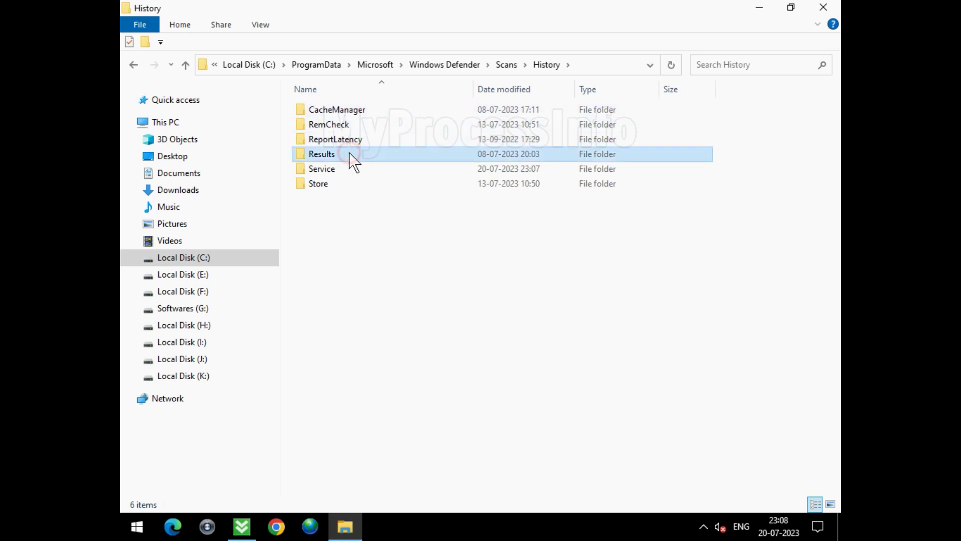
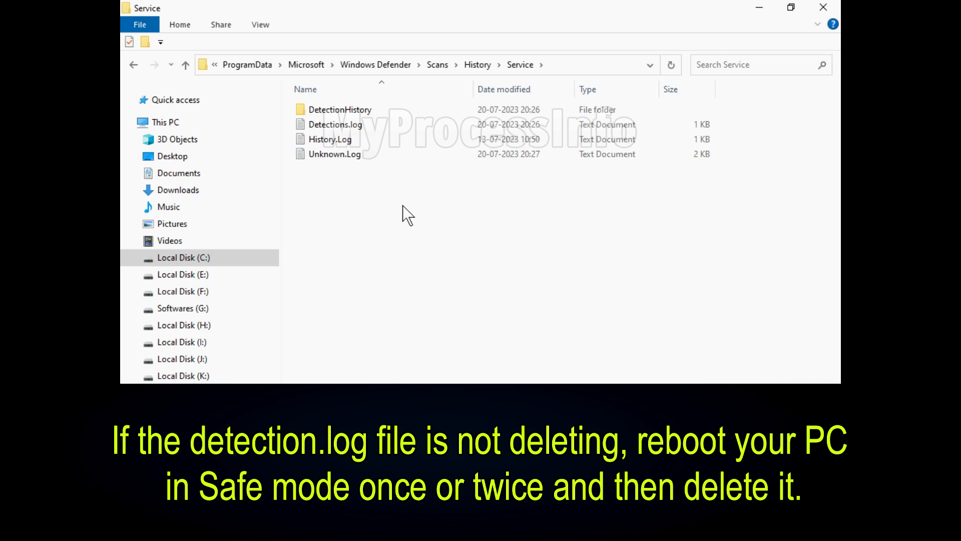
Step: Delete the DetectionHistory folder and all three log files from the Service folder, and close the window
left_click_drag(429, 223, 364, 141)
right_click(374, 148)
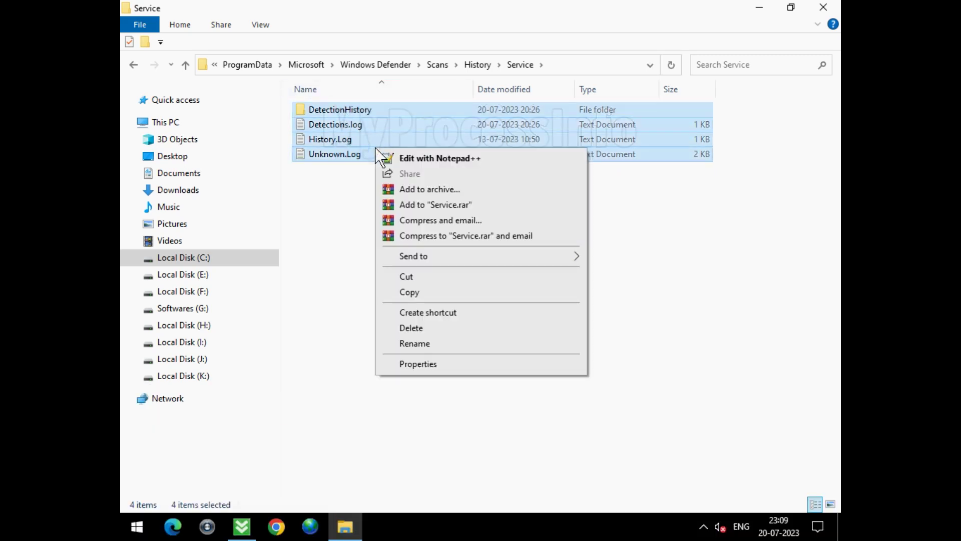
left_click(444, 329)
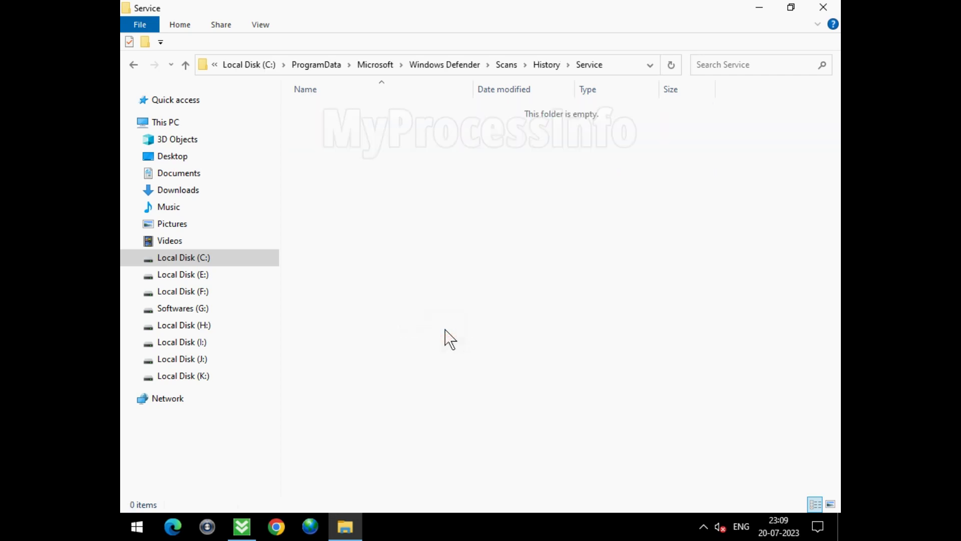
left_click(826, 9)
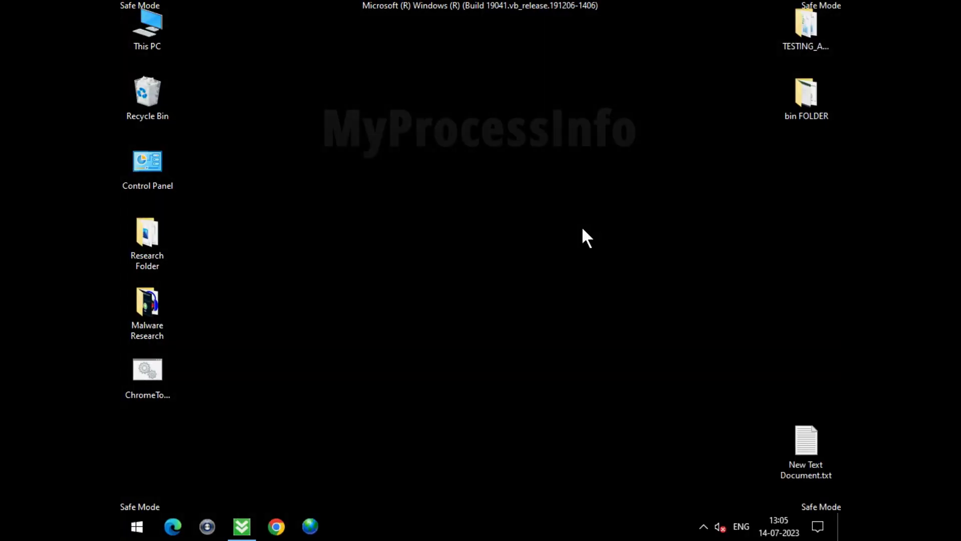
Step: Open the System Configuration utility by running msconfig
key("super+r")
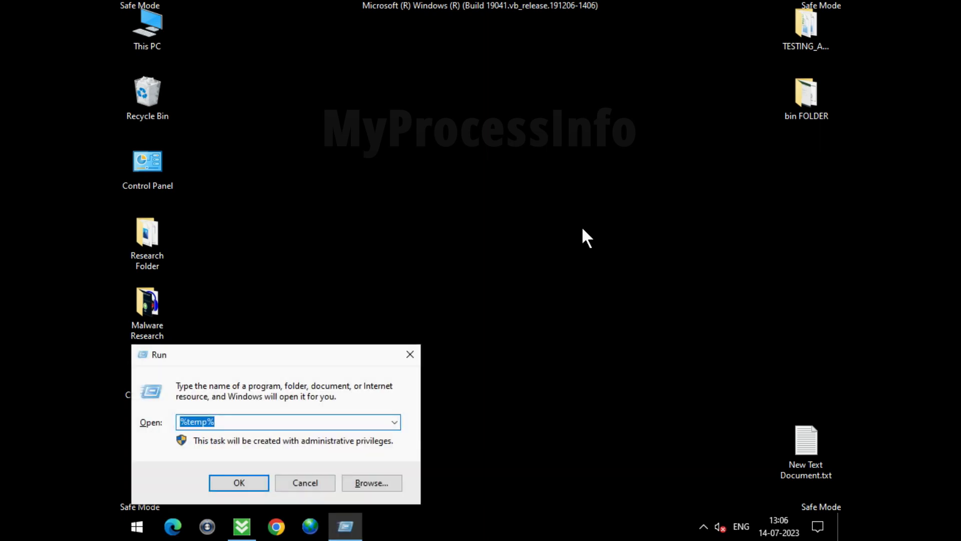
type("MS")
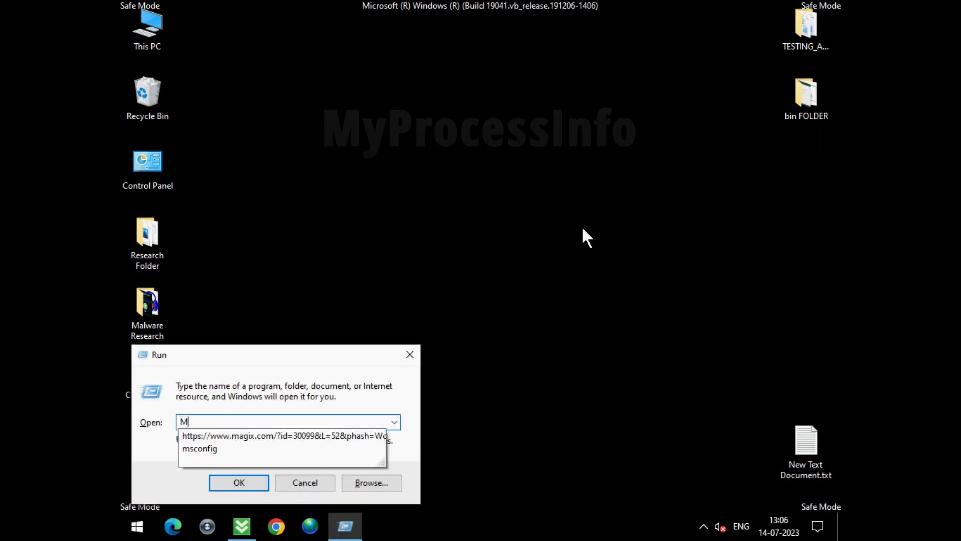
left_click(245, 436)
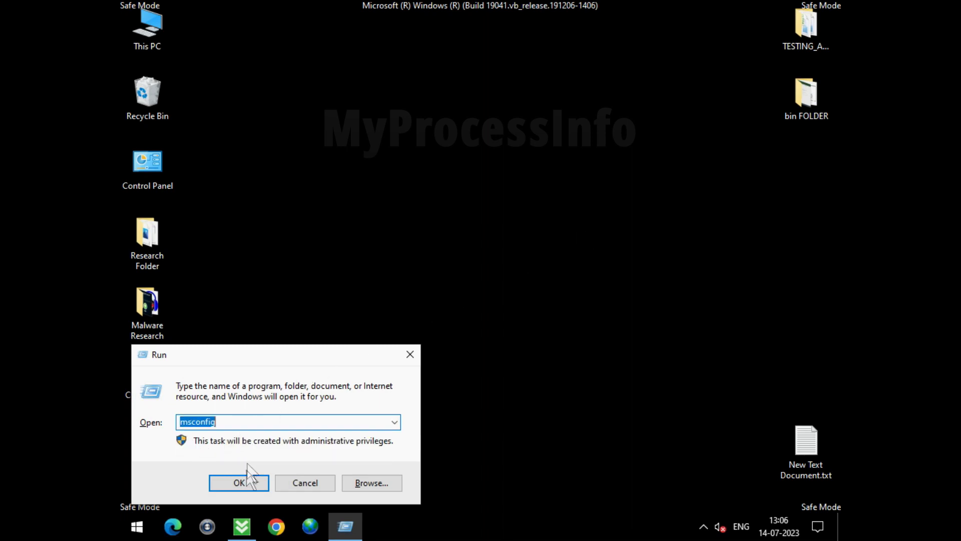
left_click(245, 478)
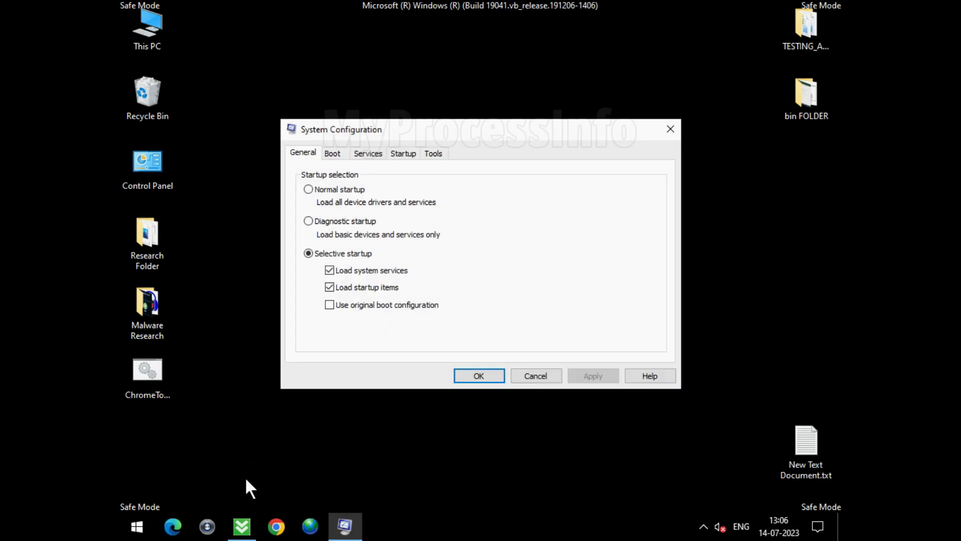
Step: Set the startup selection to Normal startup, apply the change and restart the computer
left_click(309, 189)
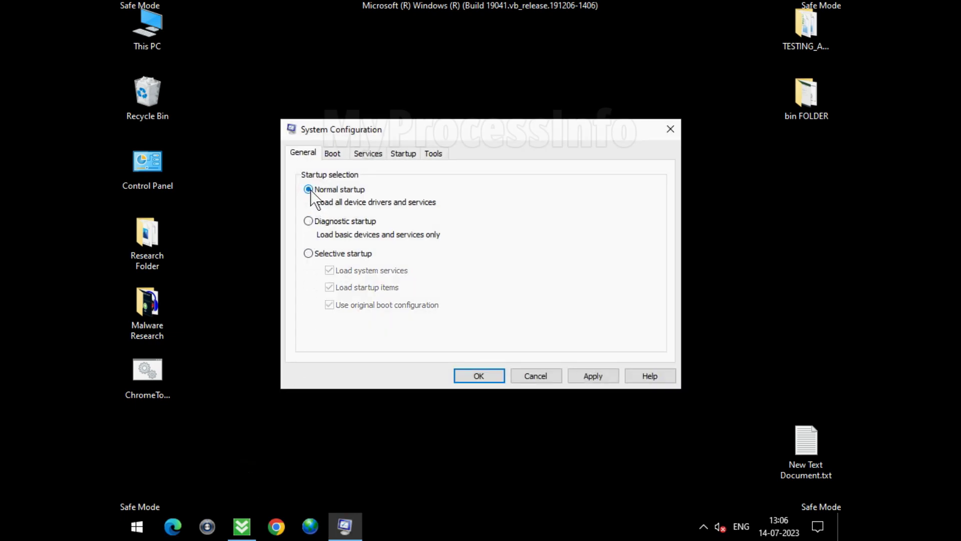
left_click(607, 376)
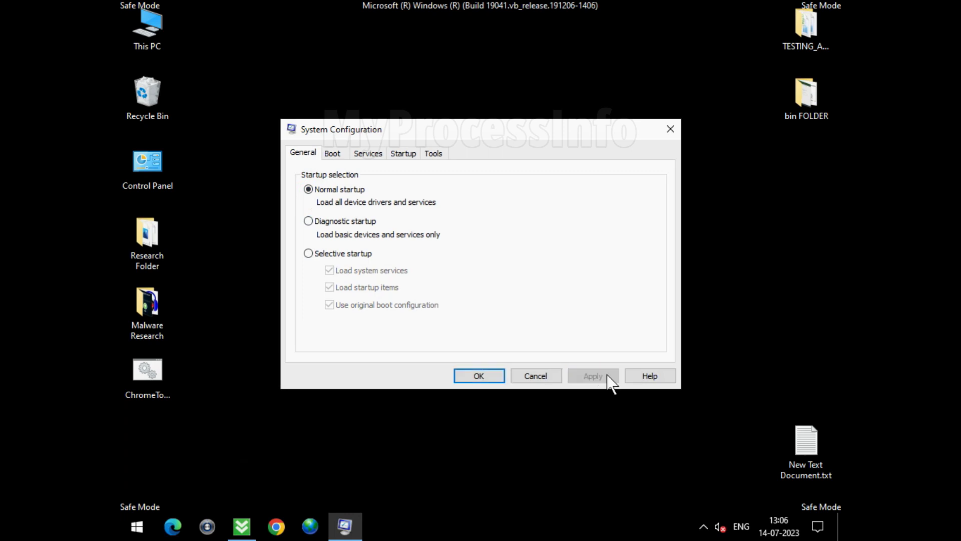
left_click(479, 376)
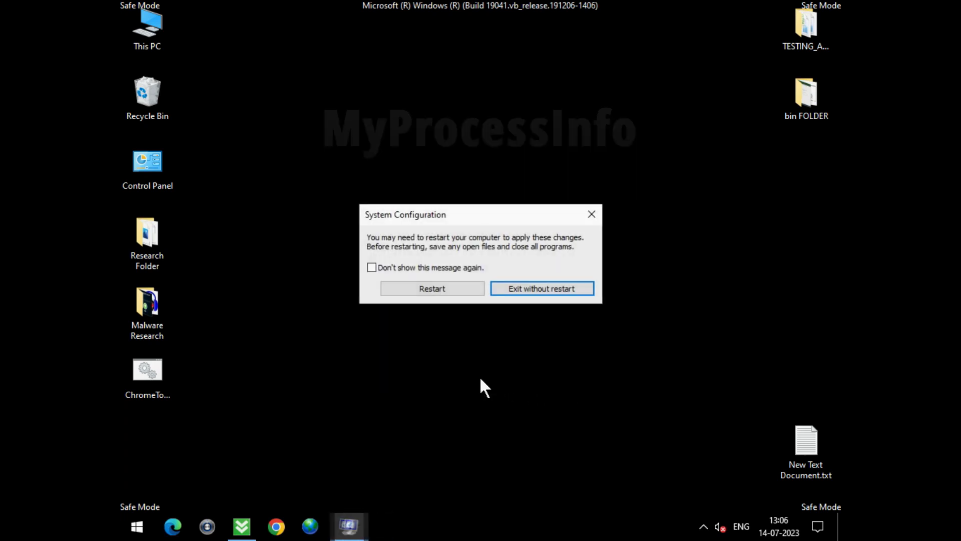
left_click(433, 291)
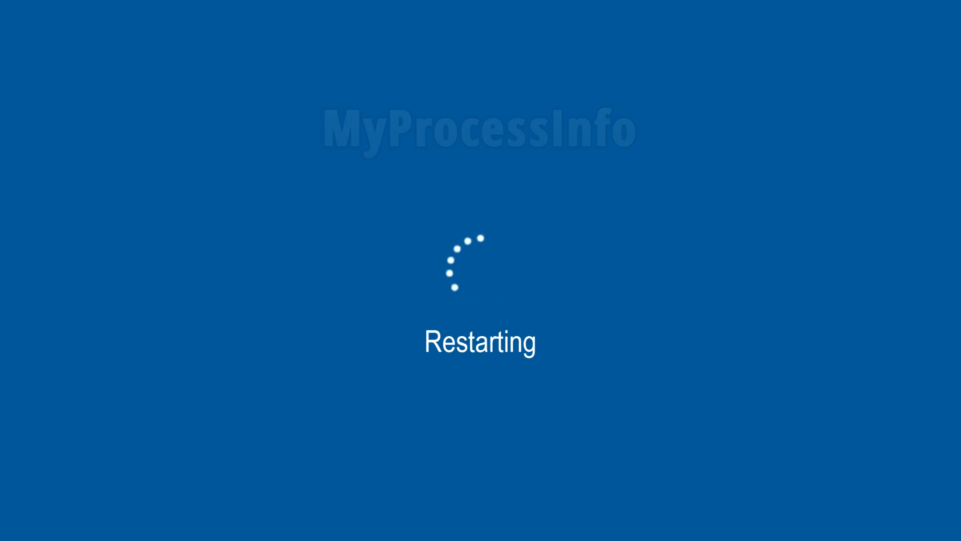